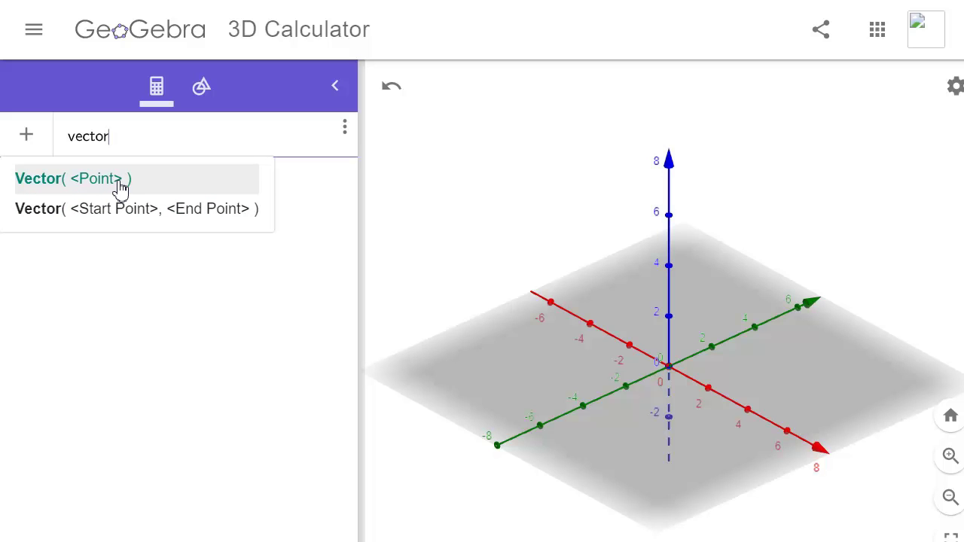
Step: Define a vector from the origin with the single-point Vector command and the point (1, 2, 3)
left_click(120, 181)
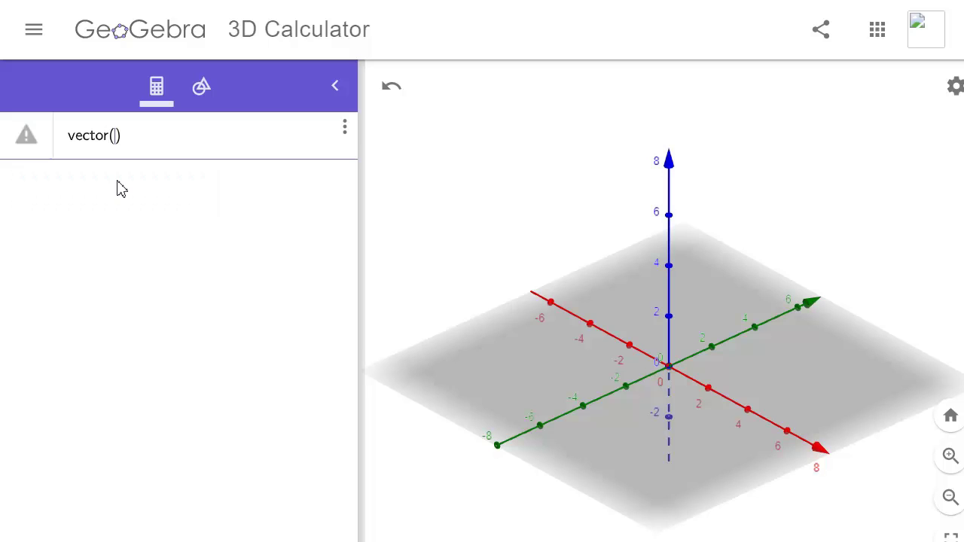
type("(1, 2, 3")
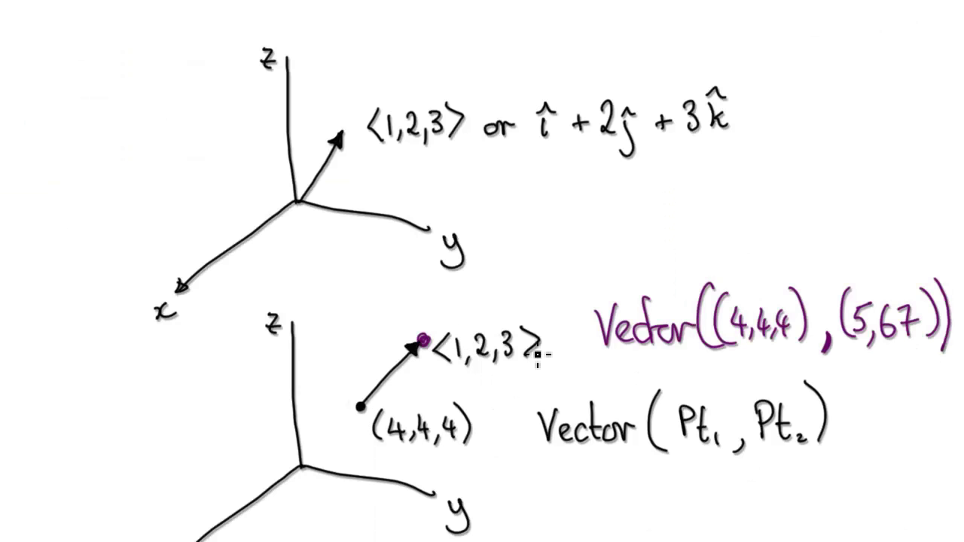
Step: On the whiteboard sketch, circle (4,4,4) in the purple Vector expression and draw an arrow from it to the lower vector's start point
left_click_drag(596, 276, 723, 360)
mouse_move(783, 366)
left_mouse_down()
mouse_move(950, 359)
mouse_move(946, 270)
mouse_move(668, 256)
left_mouse_up()
mouse_move(795, 304)
left_mouse_down()
mouse_move(773, 287)
mouse_move(803, 327)
mouse_move(761, 404)
mouse_move(461, 429)
mouse_move(397, 413)
left_mouse_up()
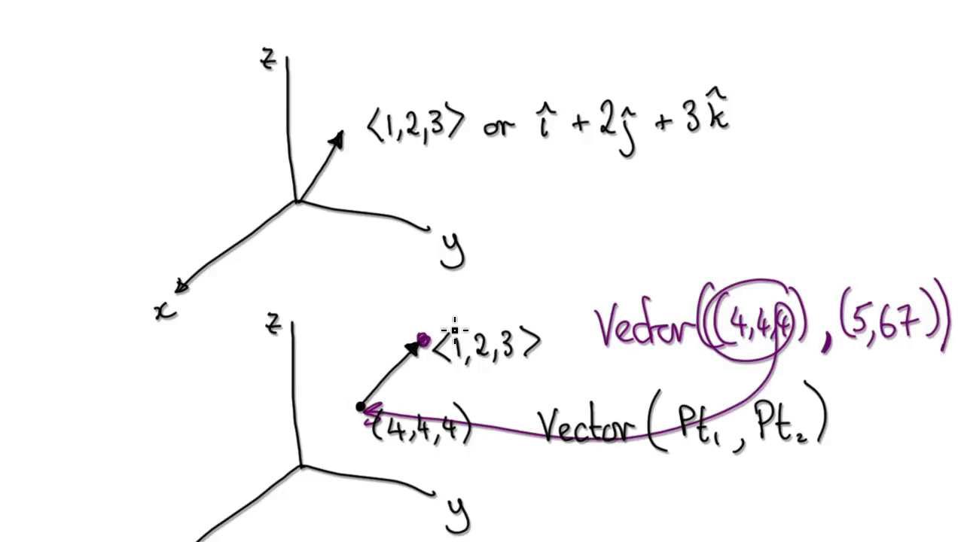
Step: Label the lower vector's tip (5,6,7) and draw a box around the purple Vector expression, removing the last stroke
mouse_move(419, 301)
left_mouse_down()
mouse_move(411, 316)
mouse_move(452, 299)
mouse_move(450, 322)
mouse_move(395, 318)
left_mouse_up()
left_click_drag(477, 291, 479, 315)
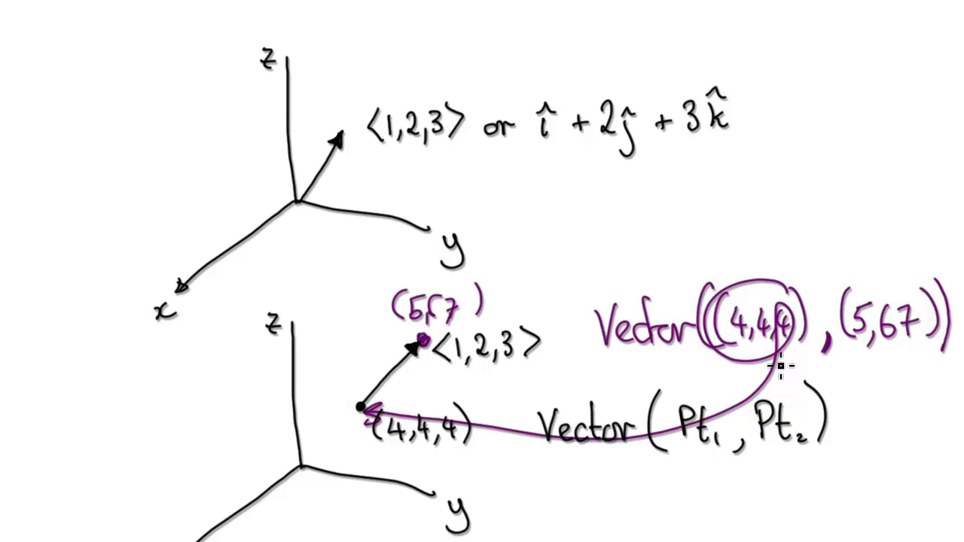
mouse_move(611, 271)
left_mouse_down()
mouse_move(768, 362)
mouse_move(954, 353)
mouse_move(956, 290)
mouse_move(728, 268)
left_mouse_up()
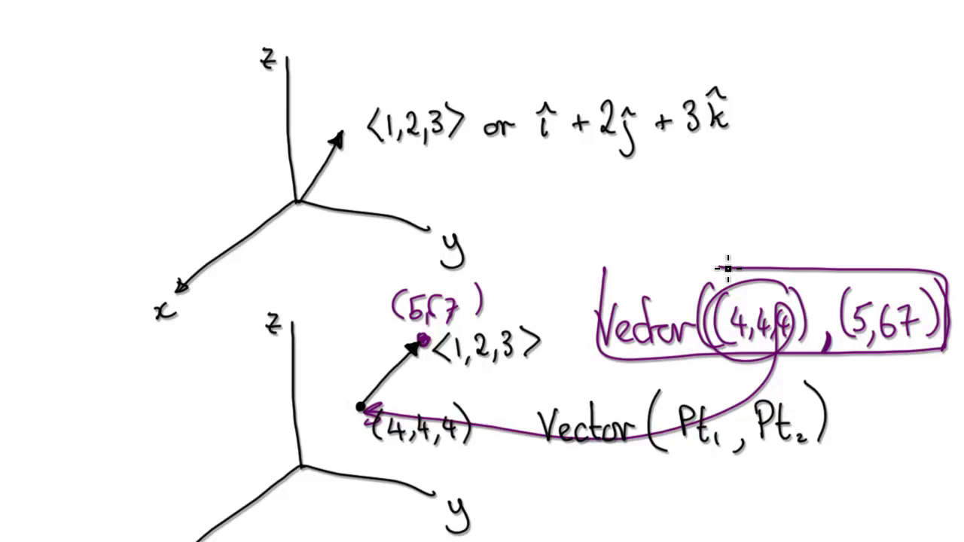
key("ctrl+z")
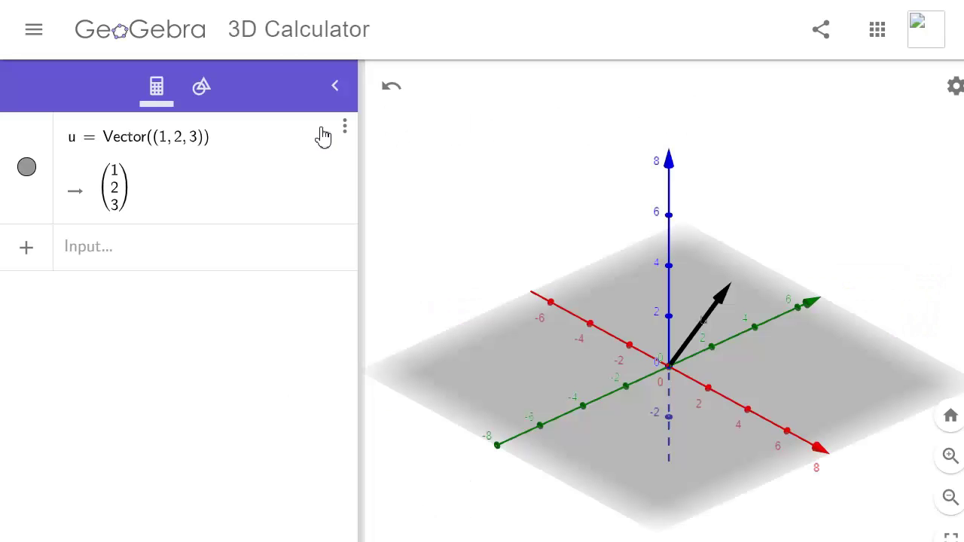
Step: In the GeoGebra 3D Calculator, delete the (1, 2, 3) vector and define a new one as Vector((4, 4, 4))
left_click(345, 126)
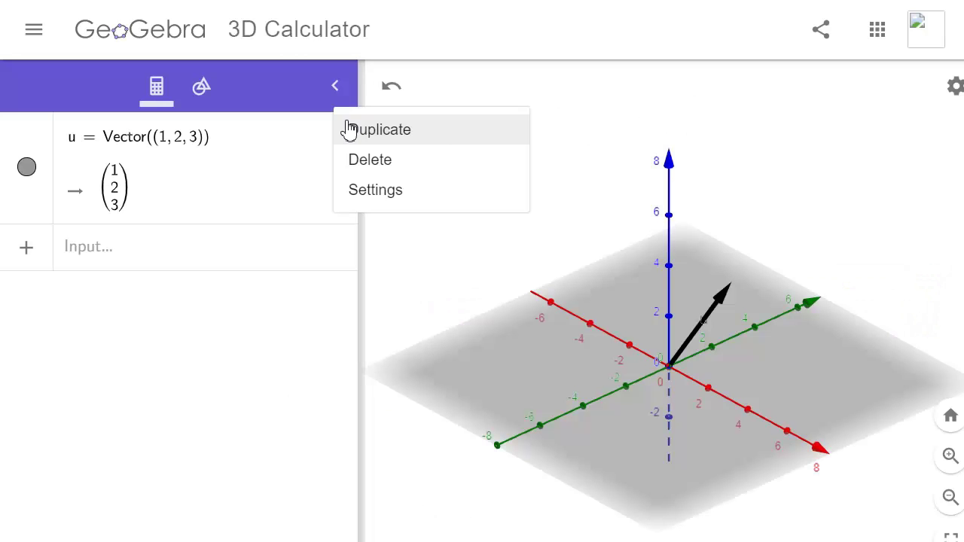
left_click(376, 160)
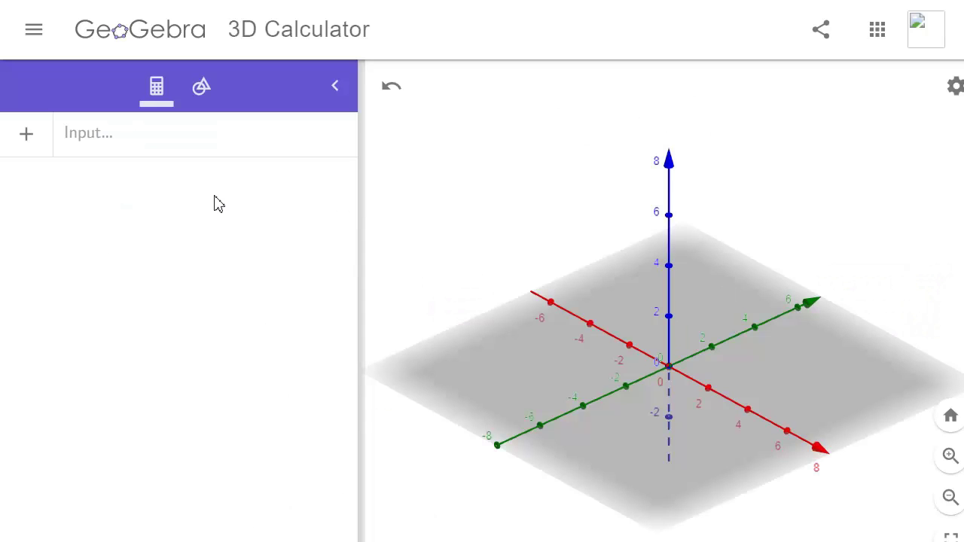
left_click(220, 141)
type("ve")
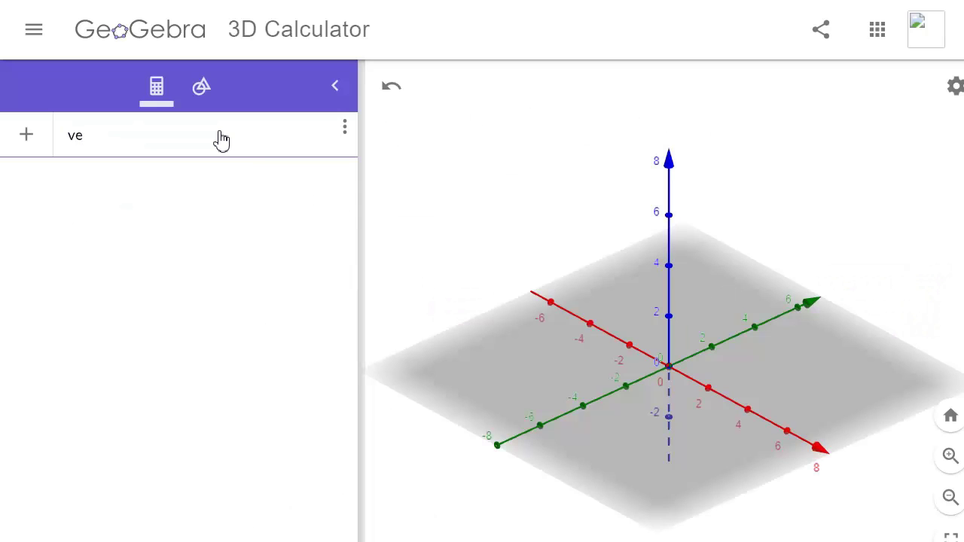
type("ctor")
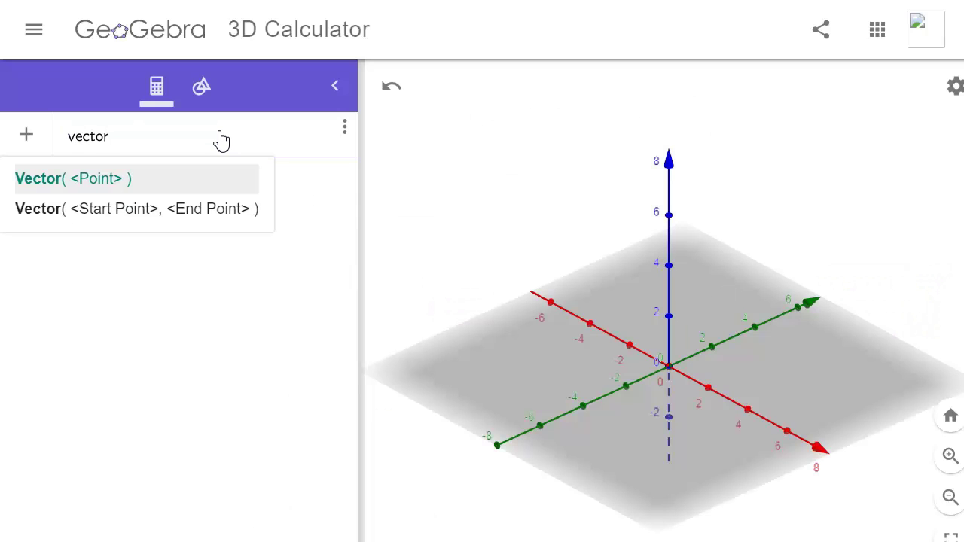
type("((")
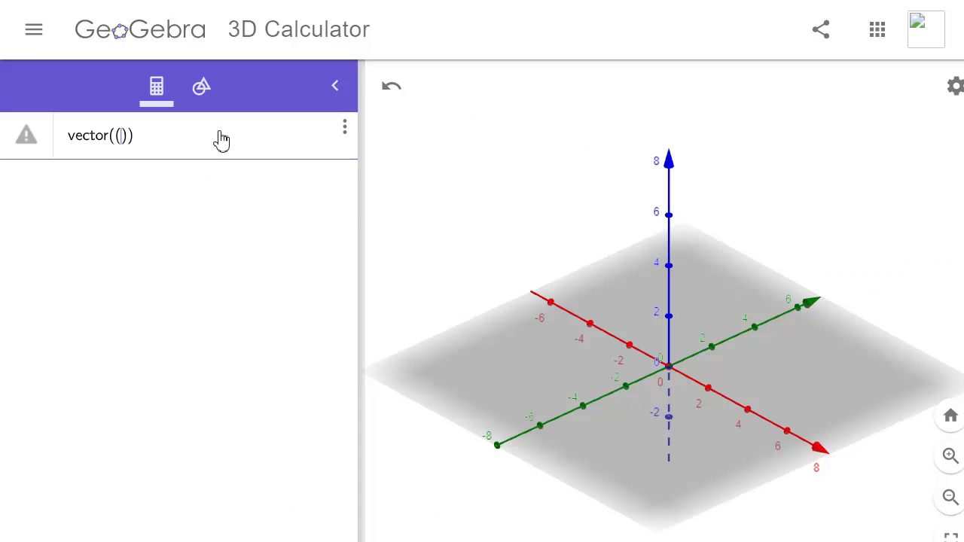
type("4, 4, 4)")
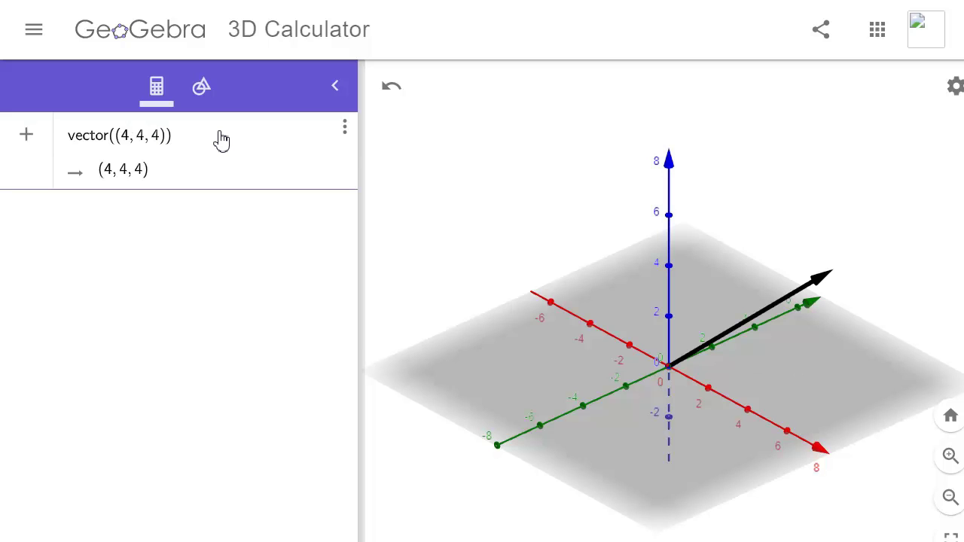
type(", ")
type("(")
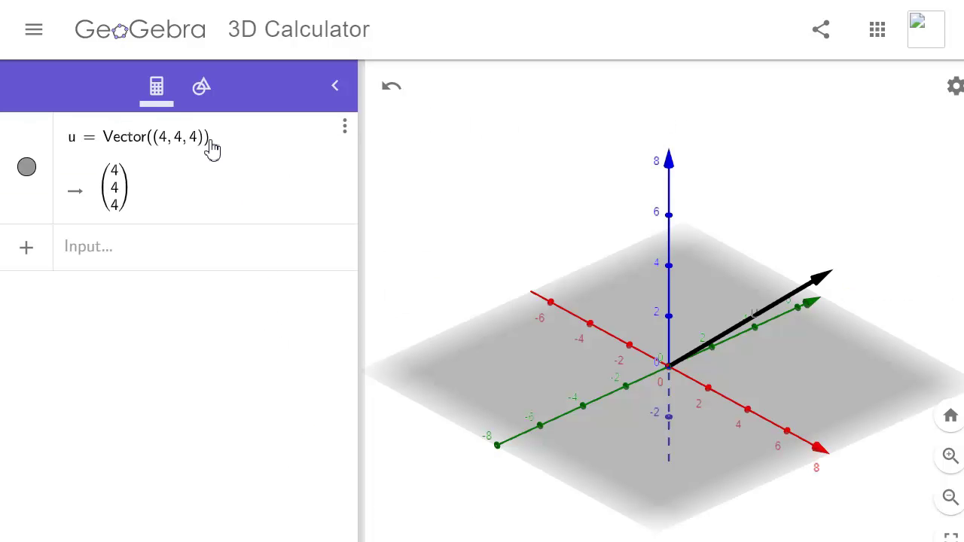
Step: Add (5, 6, 7) as the end point in the definition of vector u
left_click(210, 147)
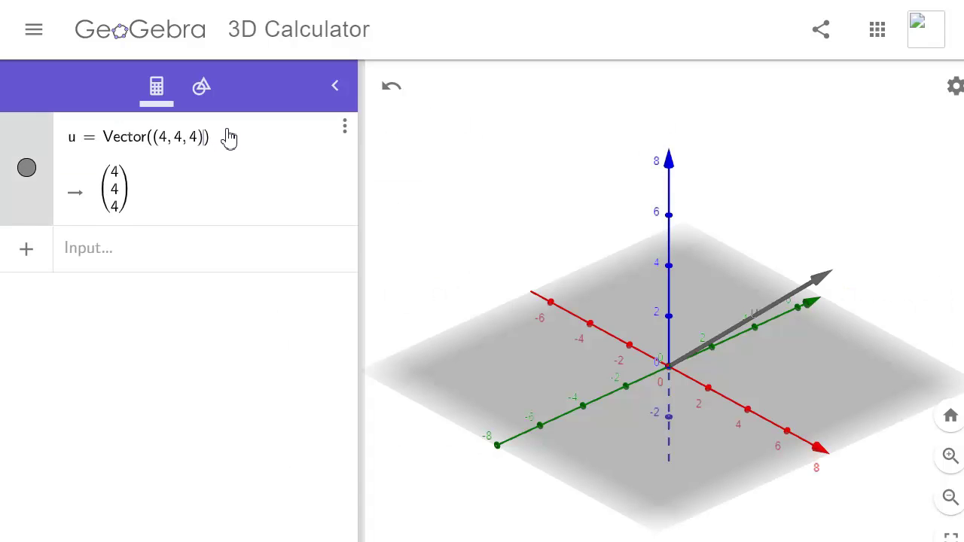
type("(")
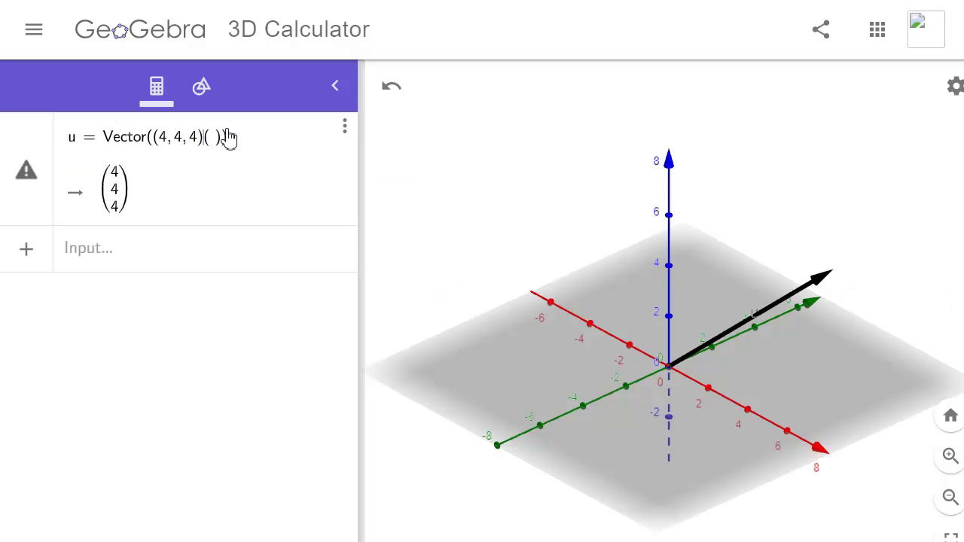
type(", ")
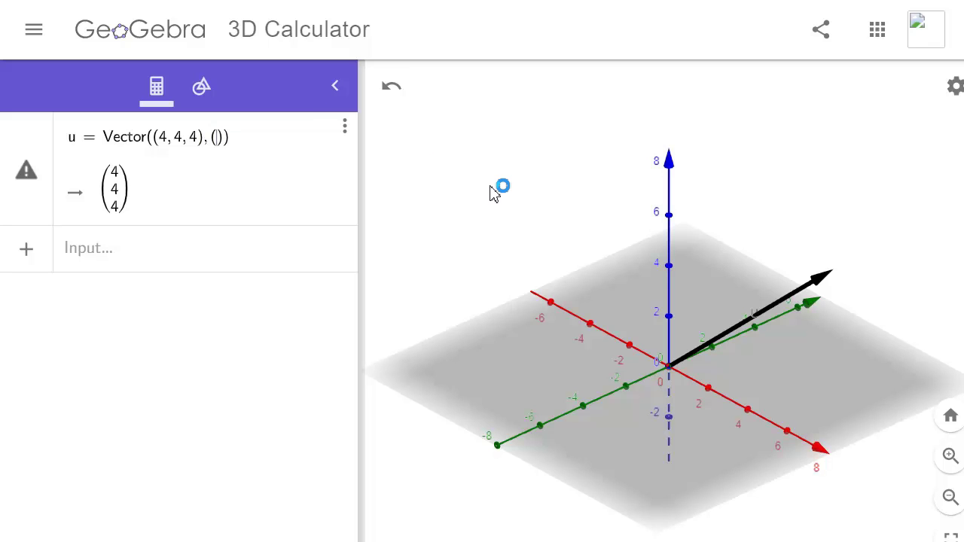
type("5,6,7")
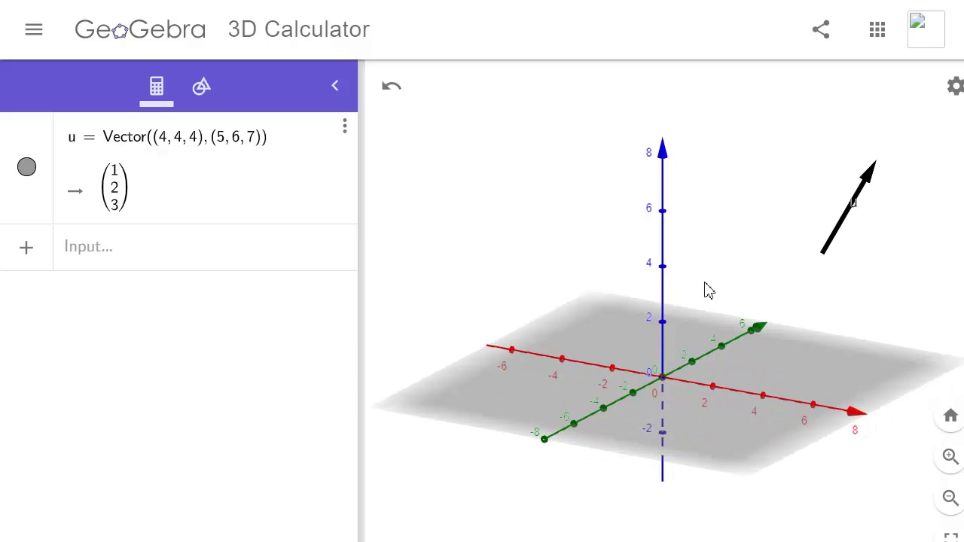
Step: Plot the point (4, 4, 4) at the tail of vector u
left_click(245, 247)
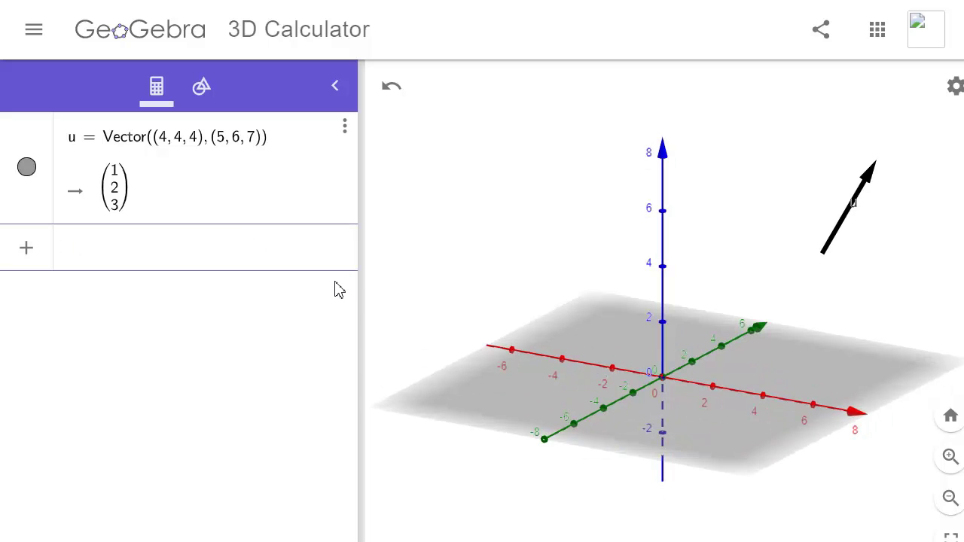
type("(")
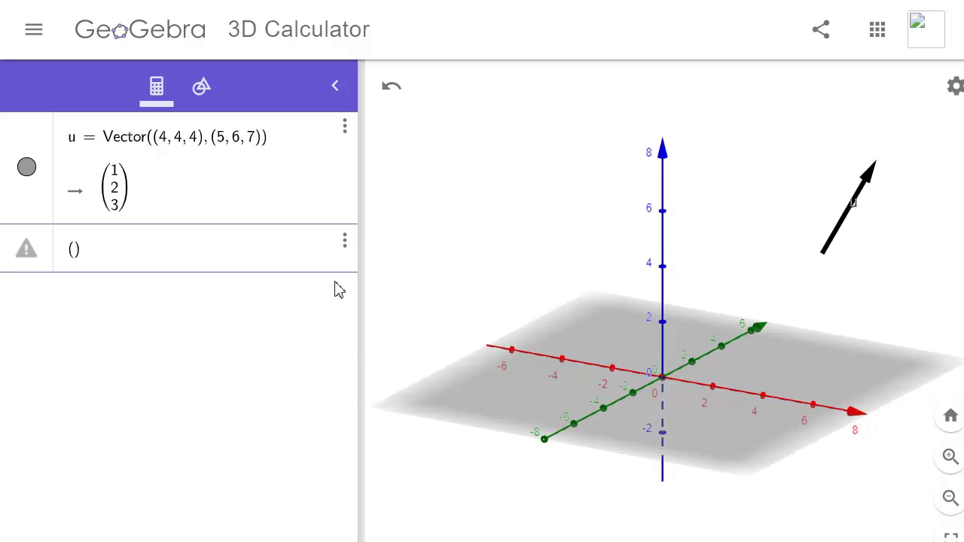
type("4, 4, ")
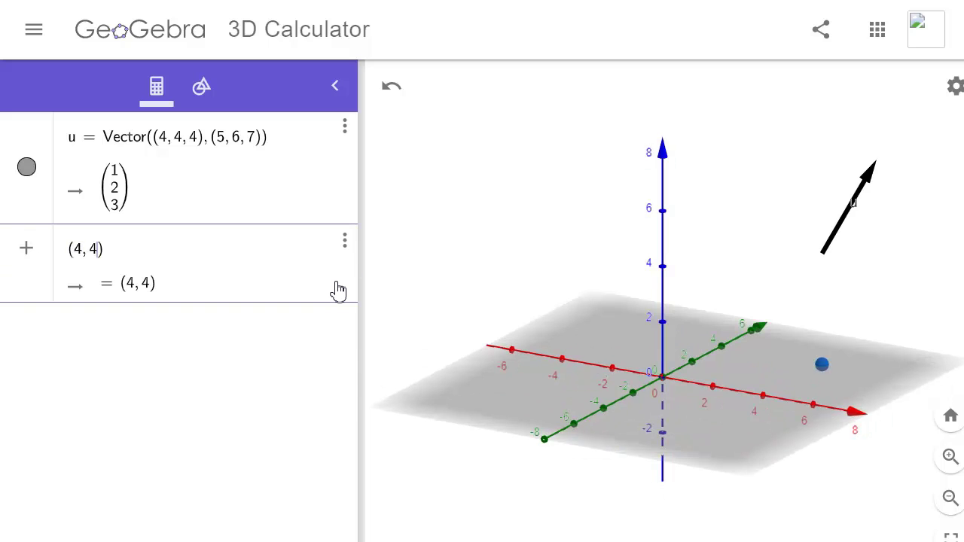
type("4")
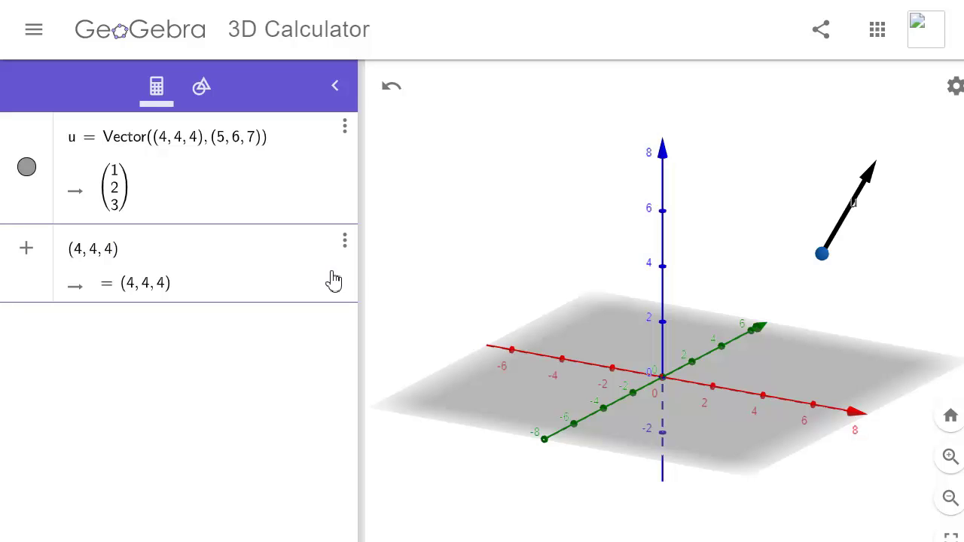
left_click_drag(844, 309, 809, 299)
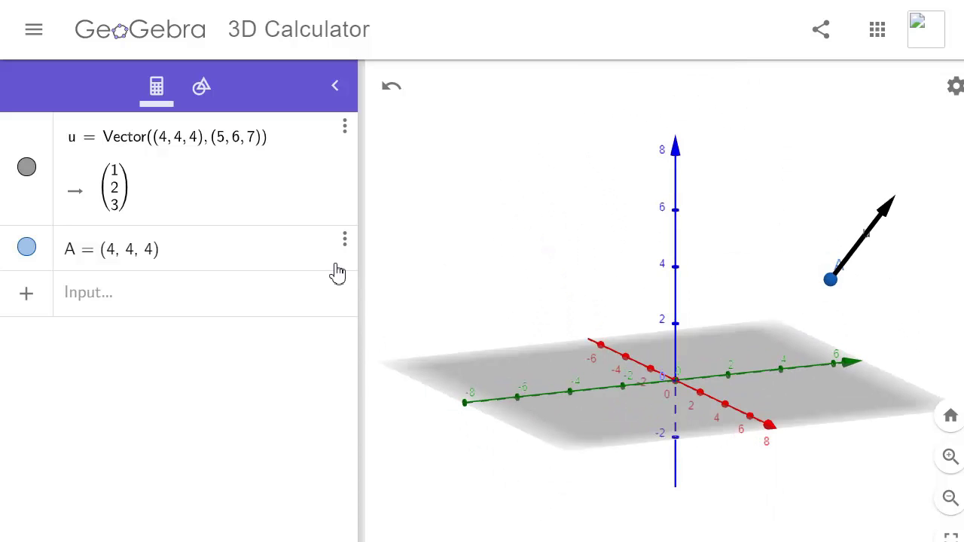
Step: Delete point A and vector u from the construction
left_click(346, 240)
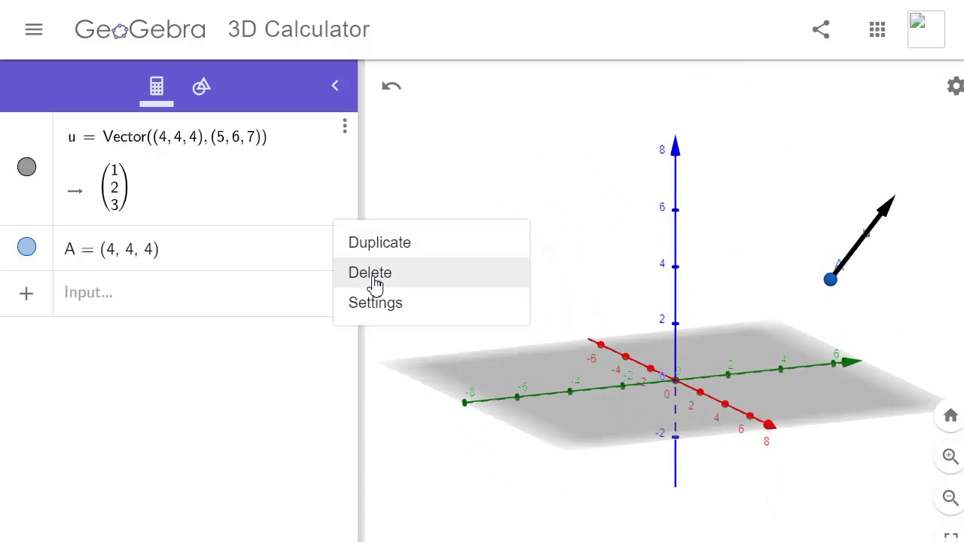
left_click(375, 283)
left_click(345, 128)
left_click(369, 163)
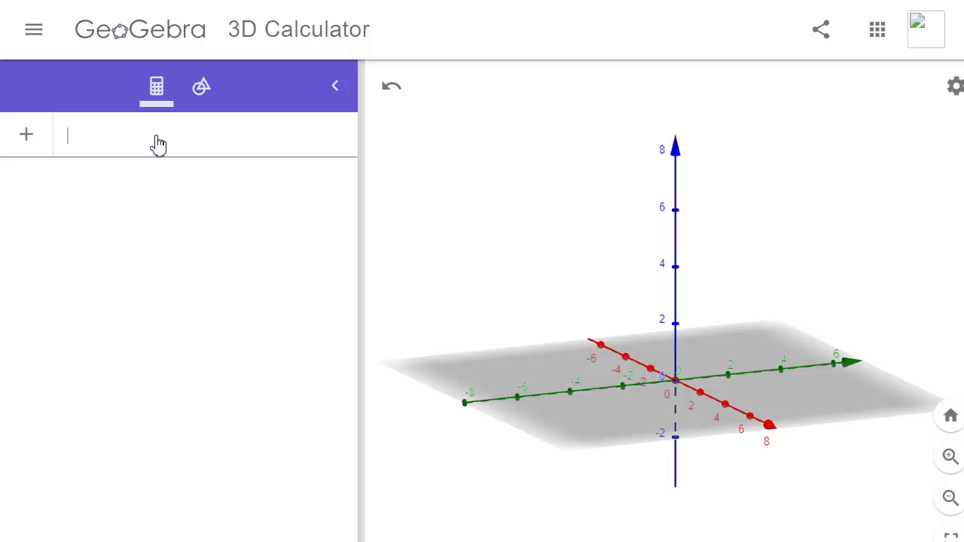
Step: Plot a start point at (4, 4, 4) in the empty construction
type("(")
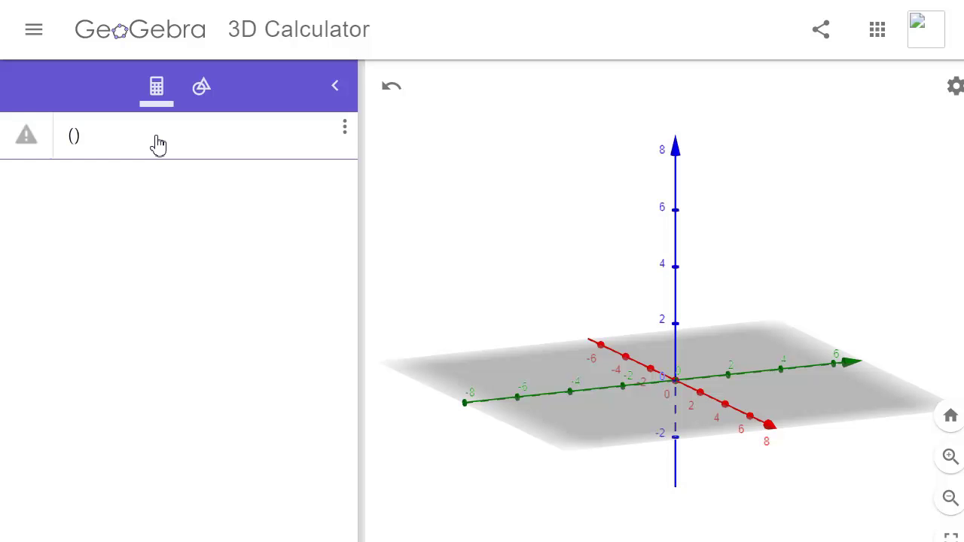
type("4, 4, 4")
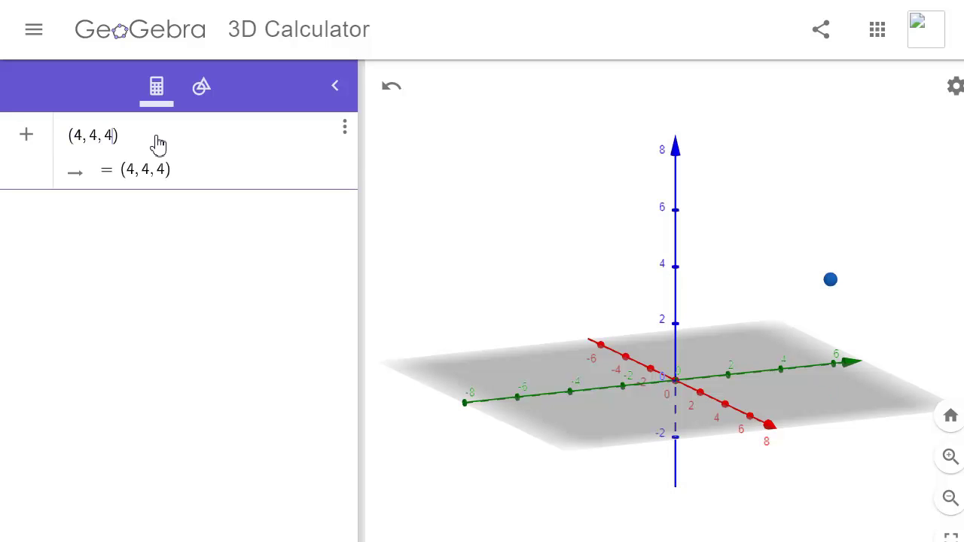
left_click(112, 221)
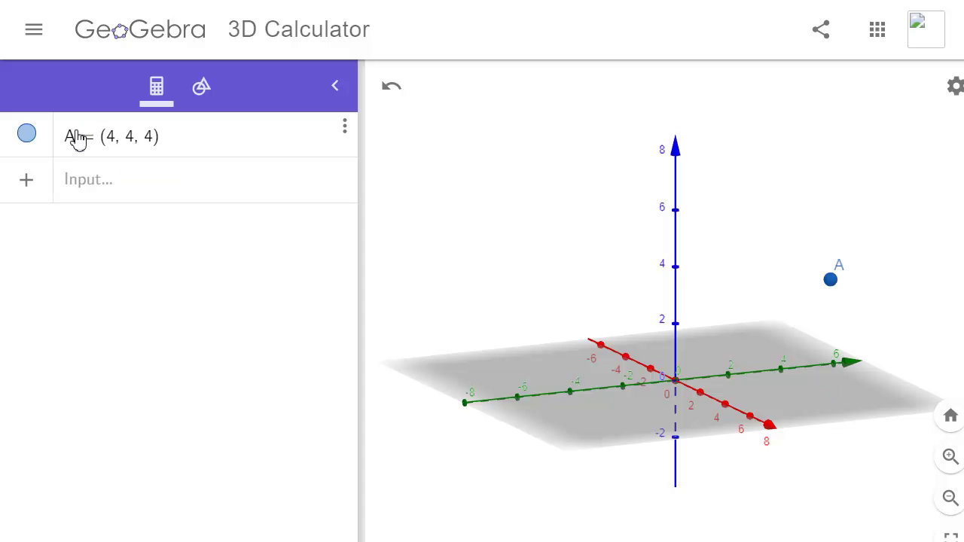
Step: Define a vector from the origin as Vector((1, 2, 3)) and hide it in the 3D view
left_click(106, 181)
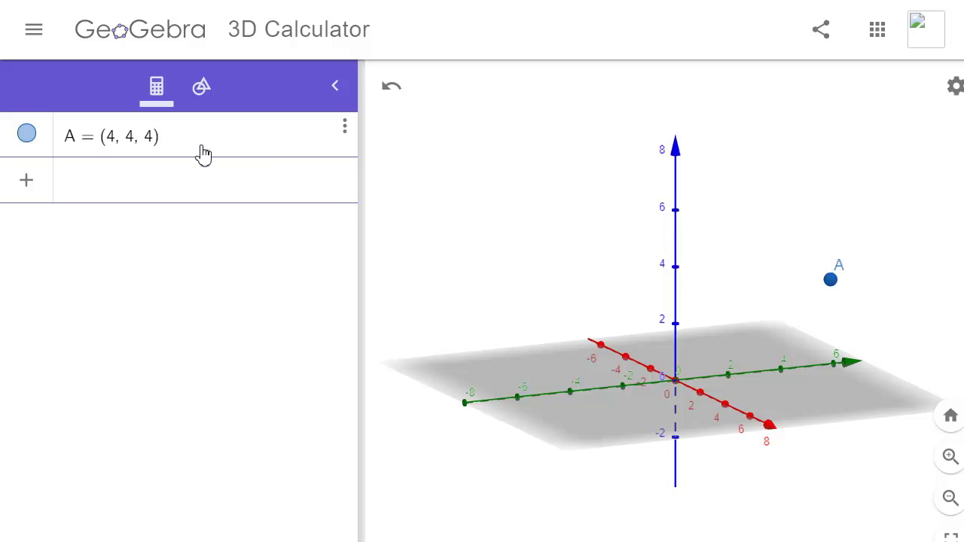
type("vector")
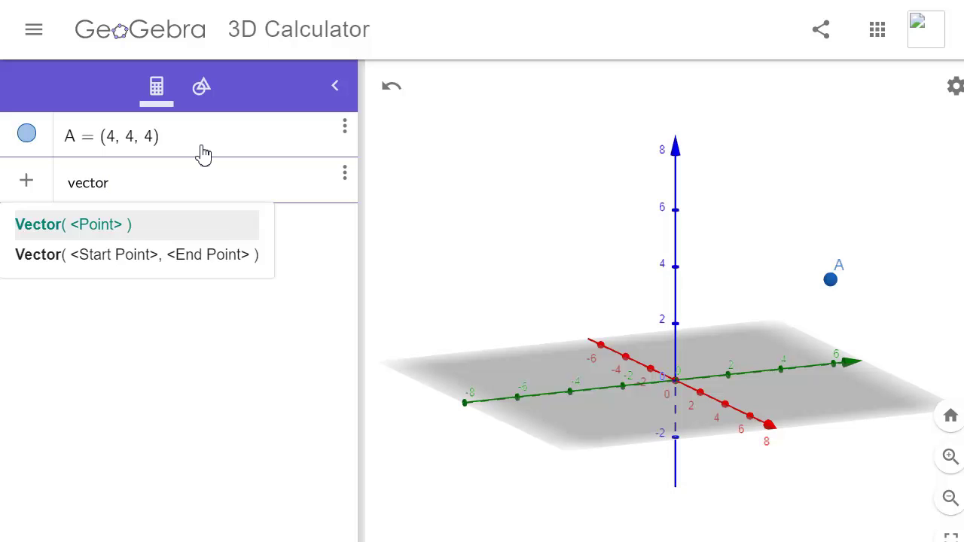
type("(")
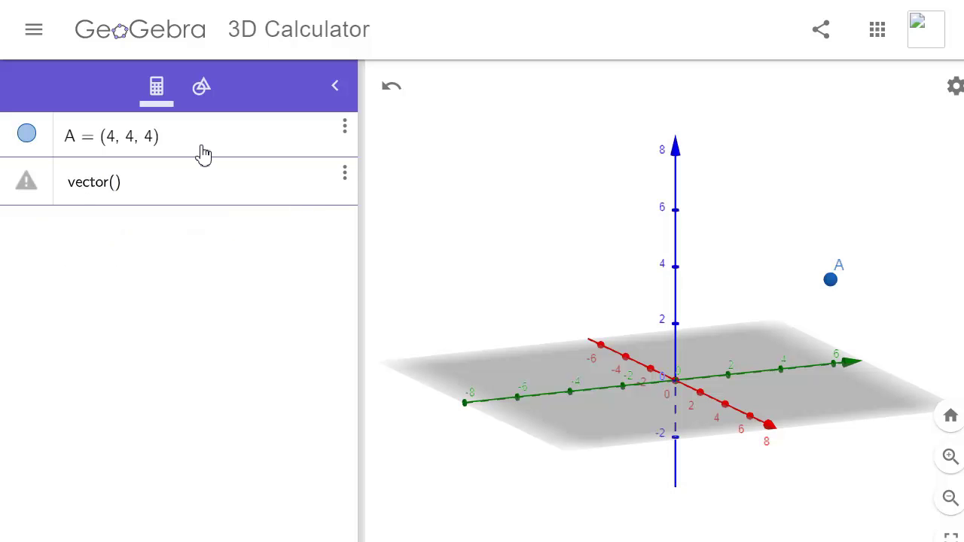
type("(1, 2, 3")
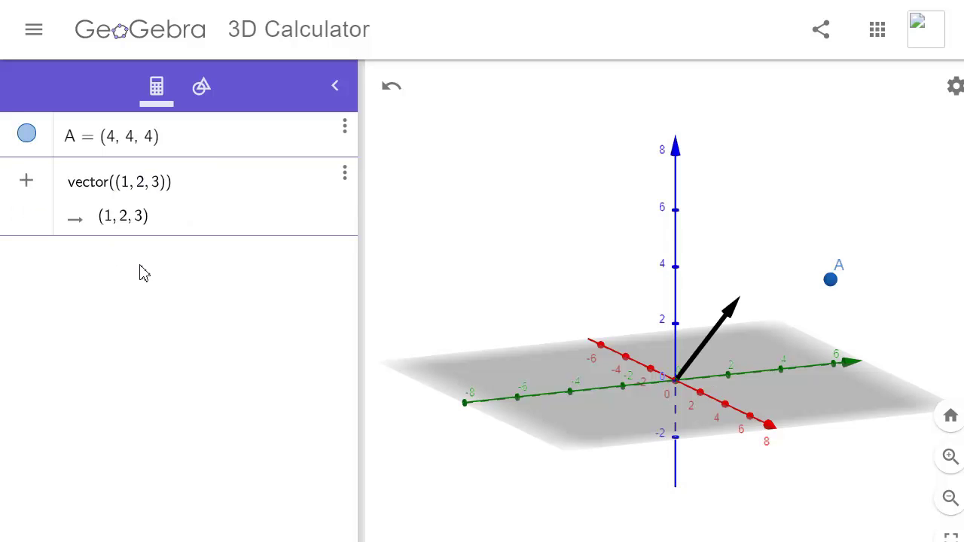
key("Return")
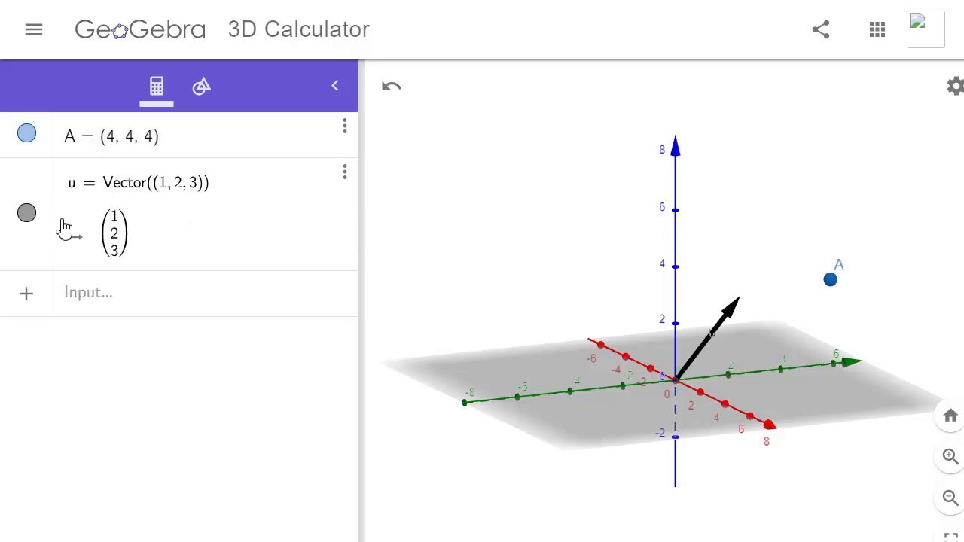
left_click(31, 221)
Step: Define a vector starting at point A with the components of u as Vector(A, A + u)
left_click(108, 298)
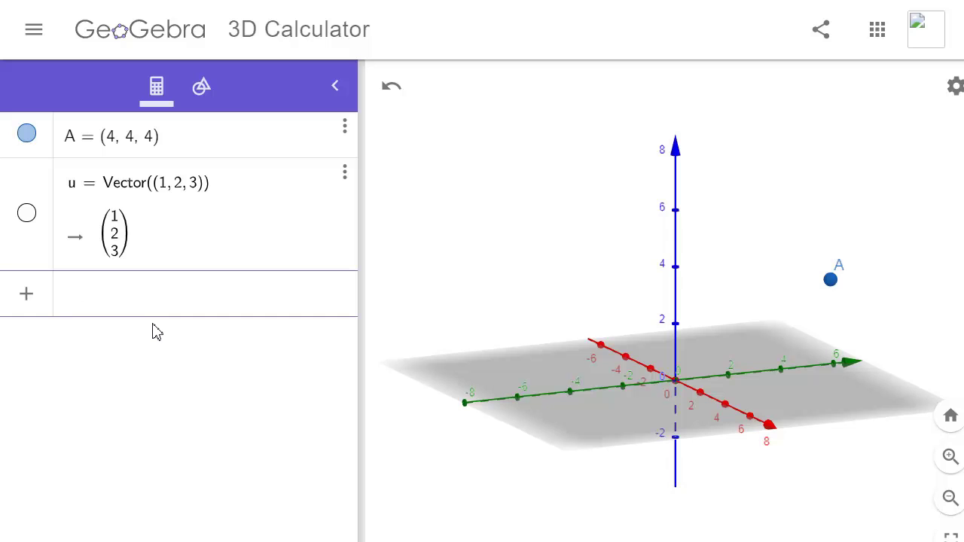
left_click(156, 333)
type("vec")
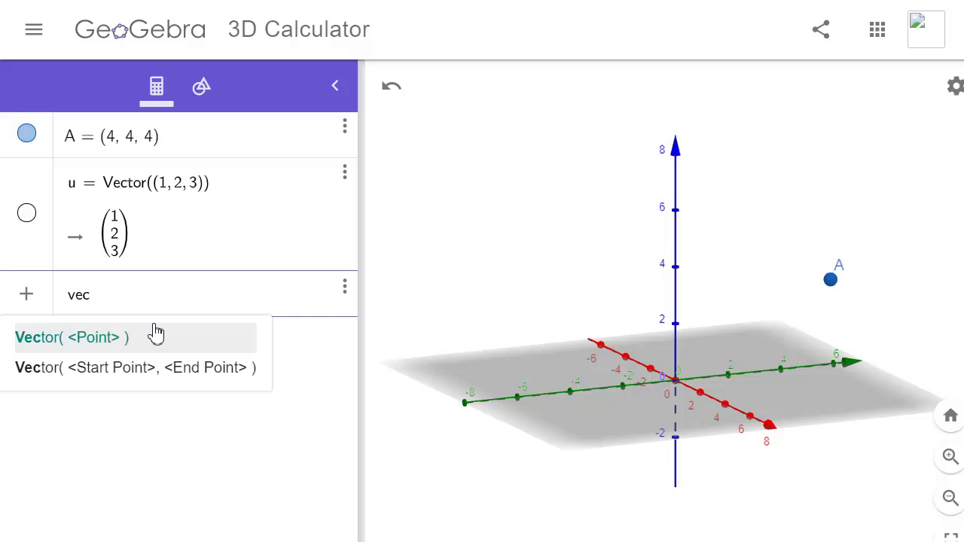
type("tor")
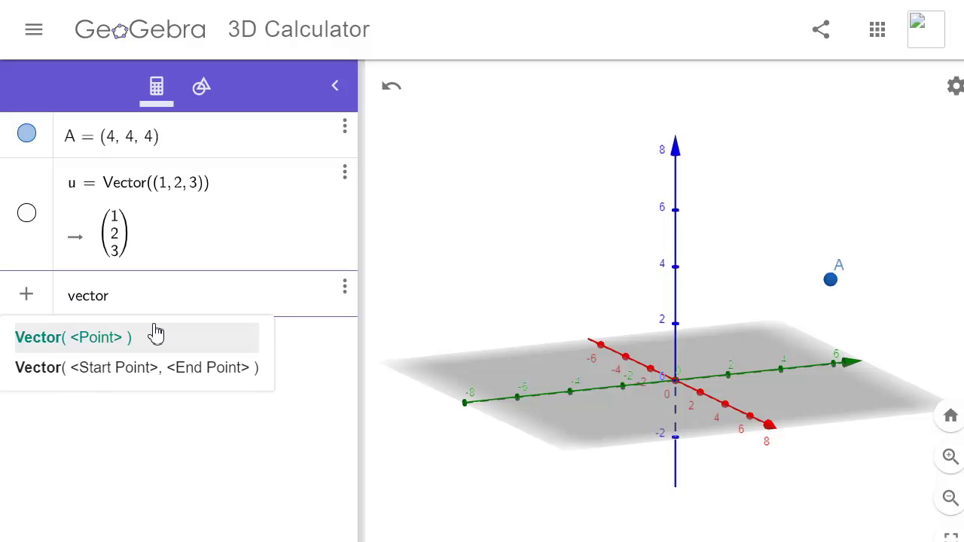
type("(")
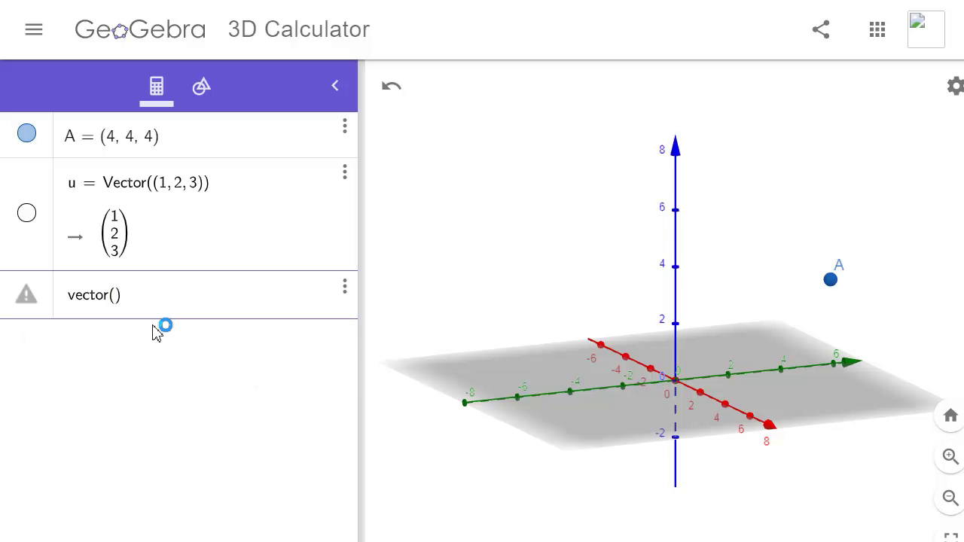
type("A, ")
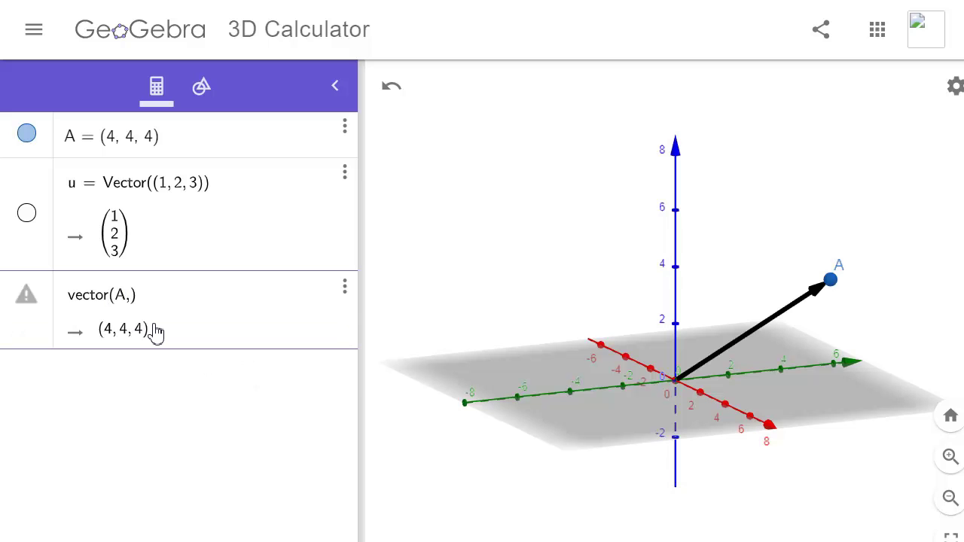
type("A")
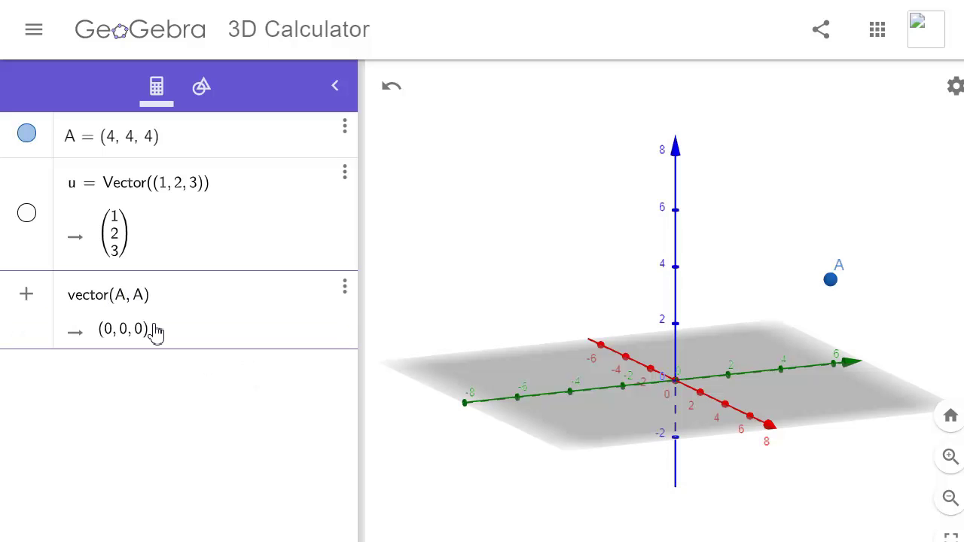
type(" + u")
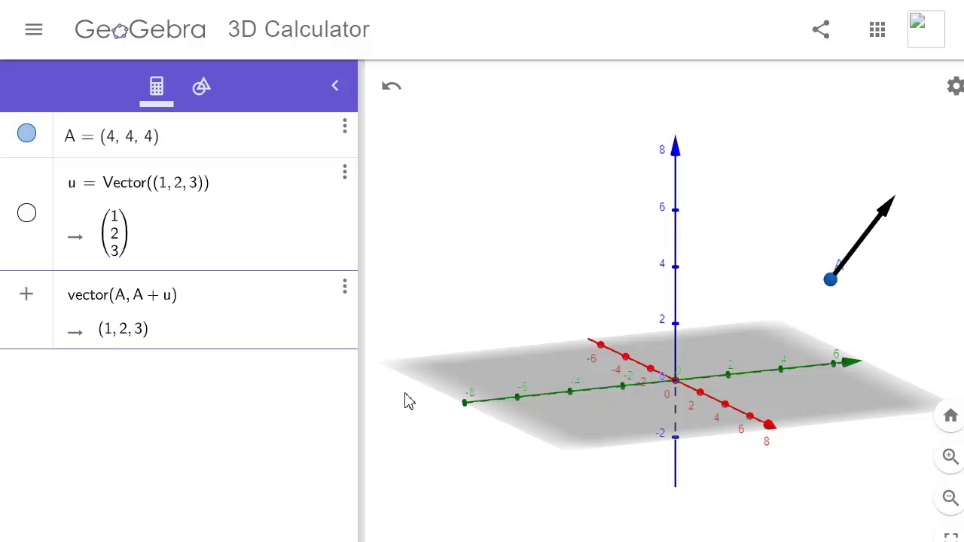
Step: Define another vector starting at point A with explicit components as Vector(A, A + (1, 2, 3))
left_click_drag(683, 275, 663, 286)
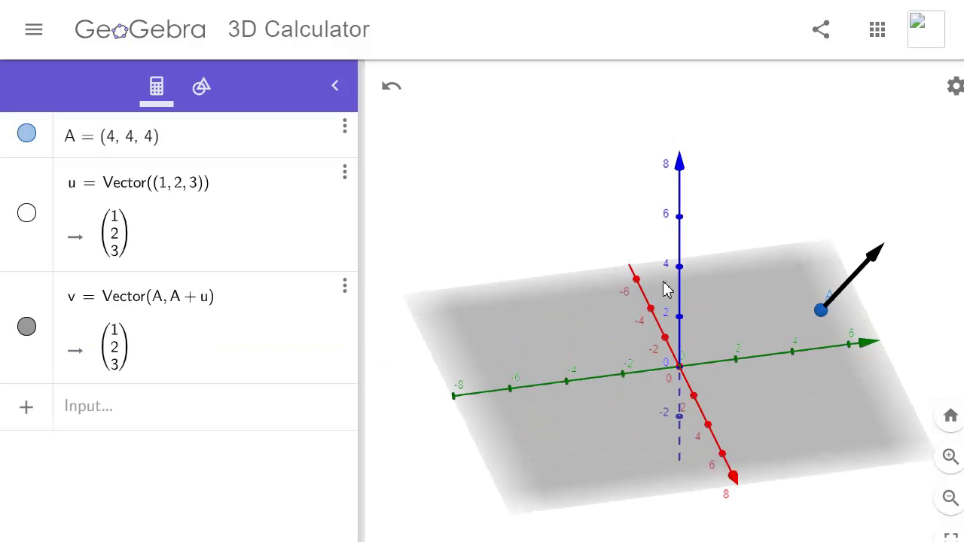
left_click(96, 411)
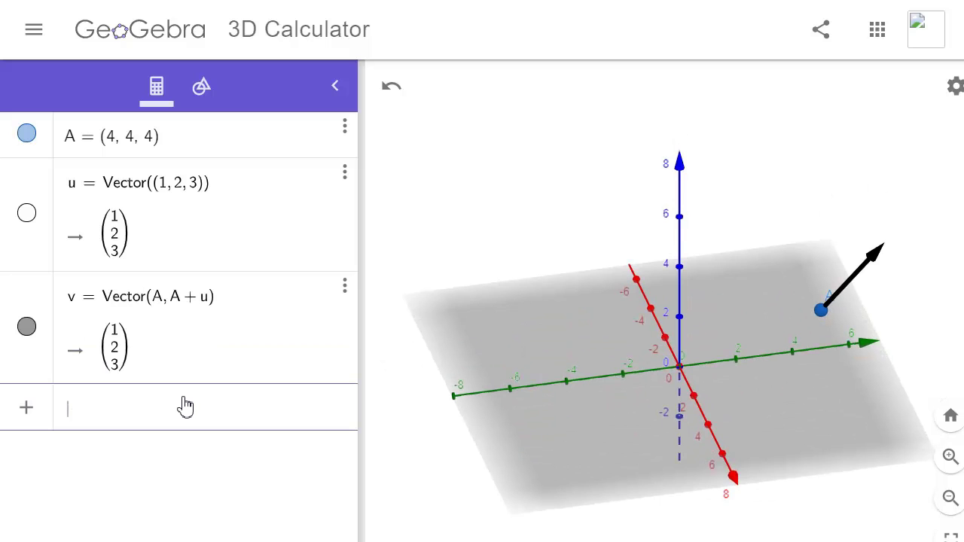
type("ve")
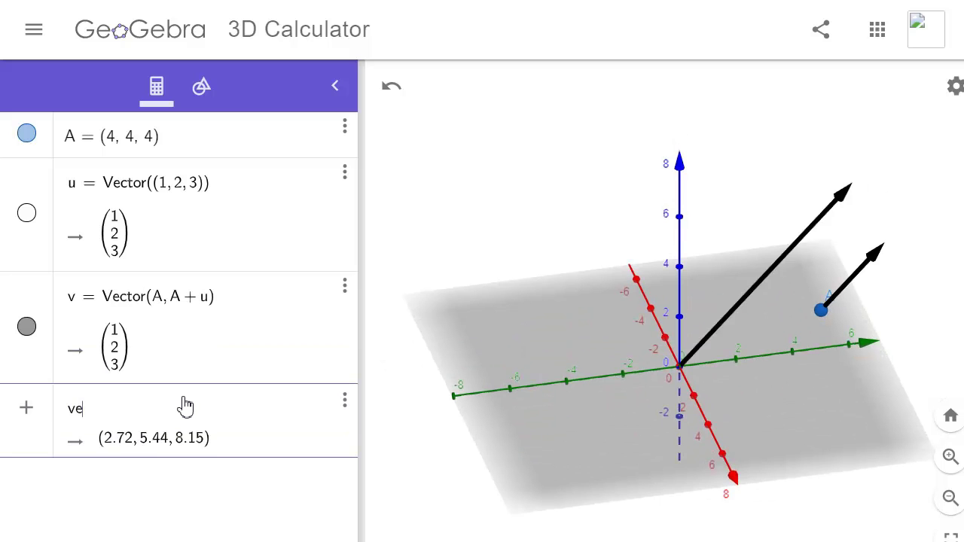
type("ctor")
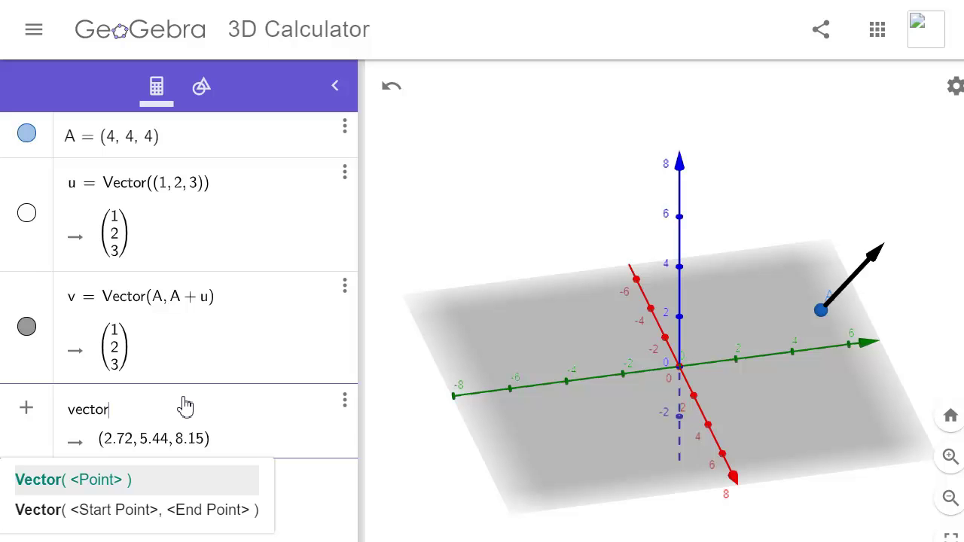
type("(")
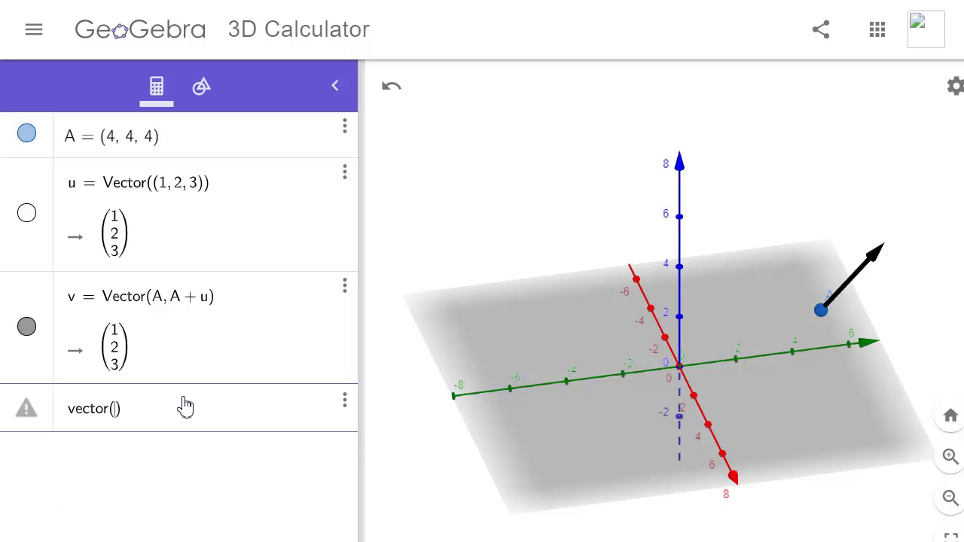
type("A, ")
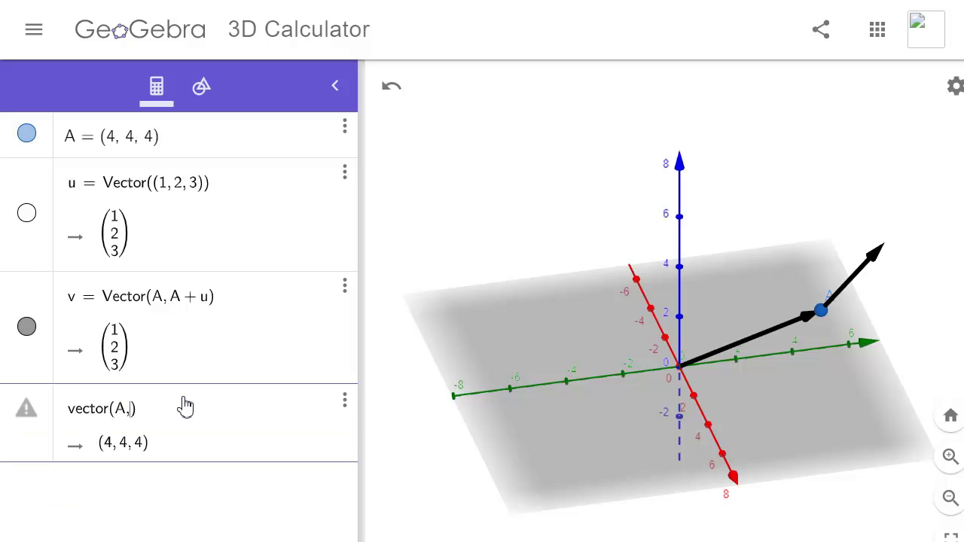
type("A ")
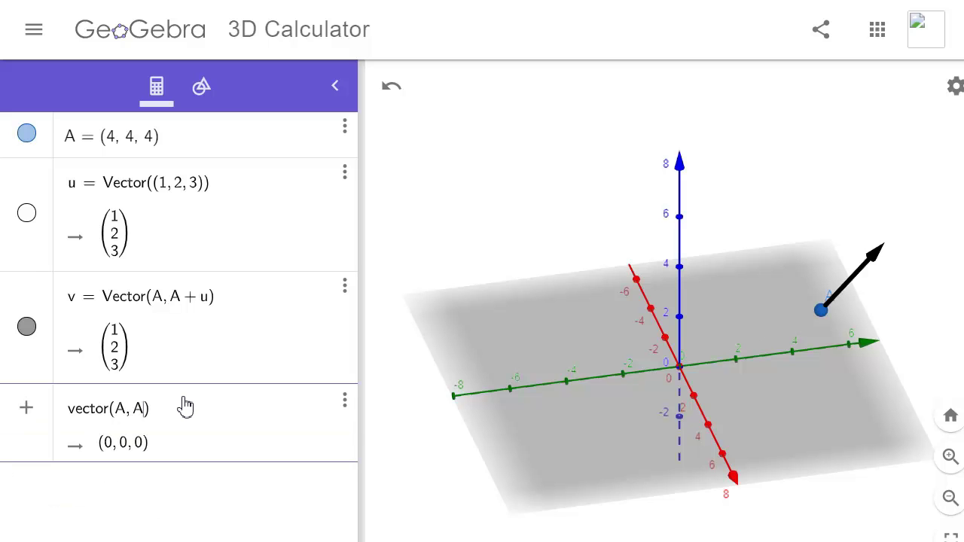
type("+ (")
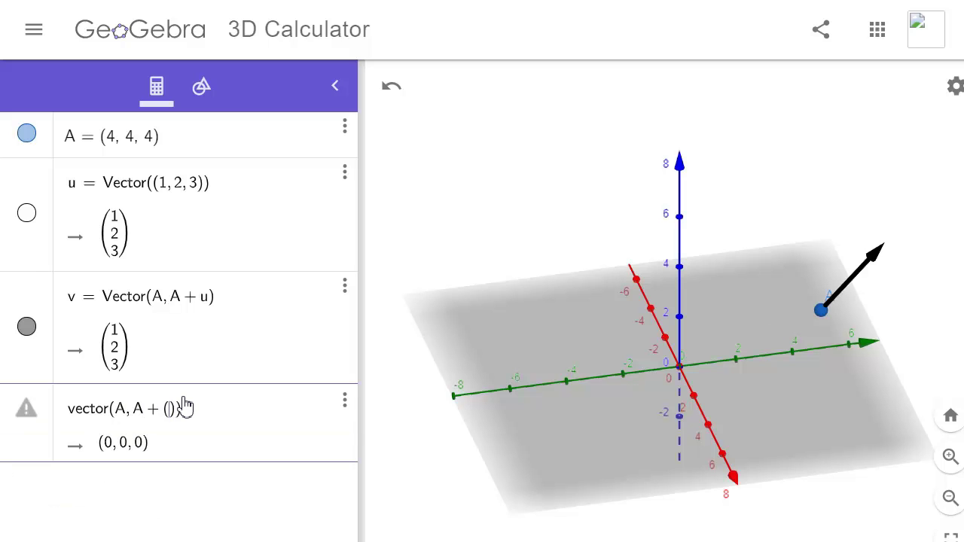
type("1, 2, 3")
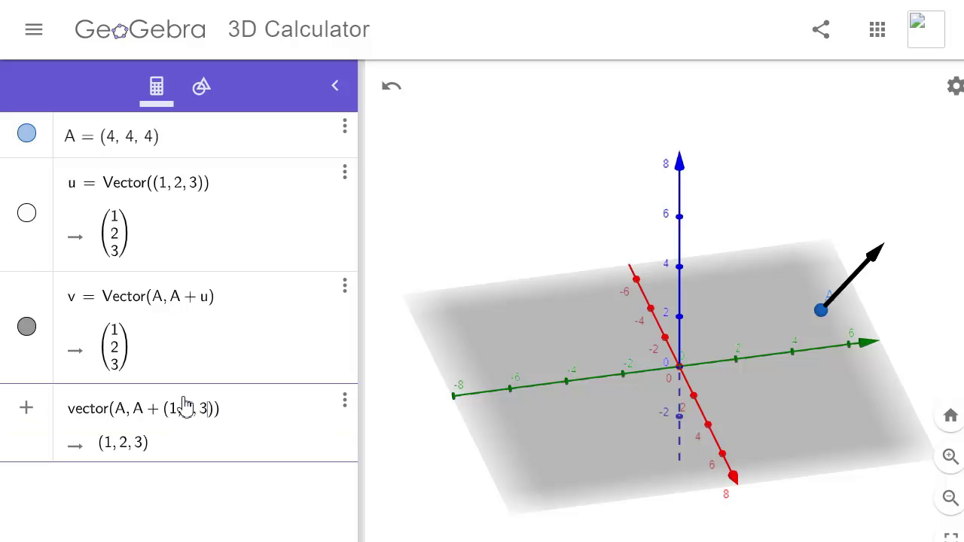
key("Return")
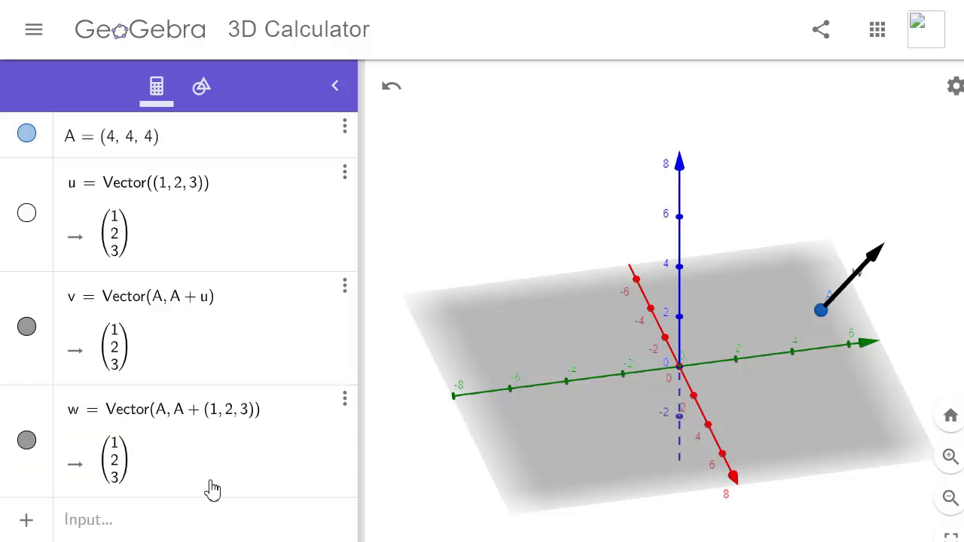
Step: Toggle the visibility of vectors v and w to compare them, leaving v shown and w hidden
left_click(30, 441)
left_click(26, 326)
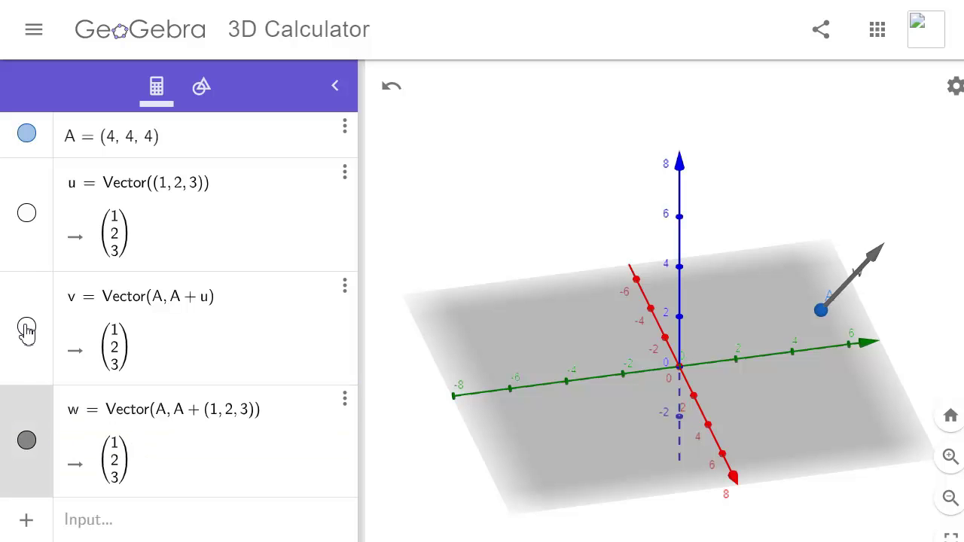
left_click(26, 441)
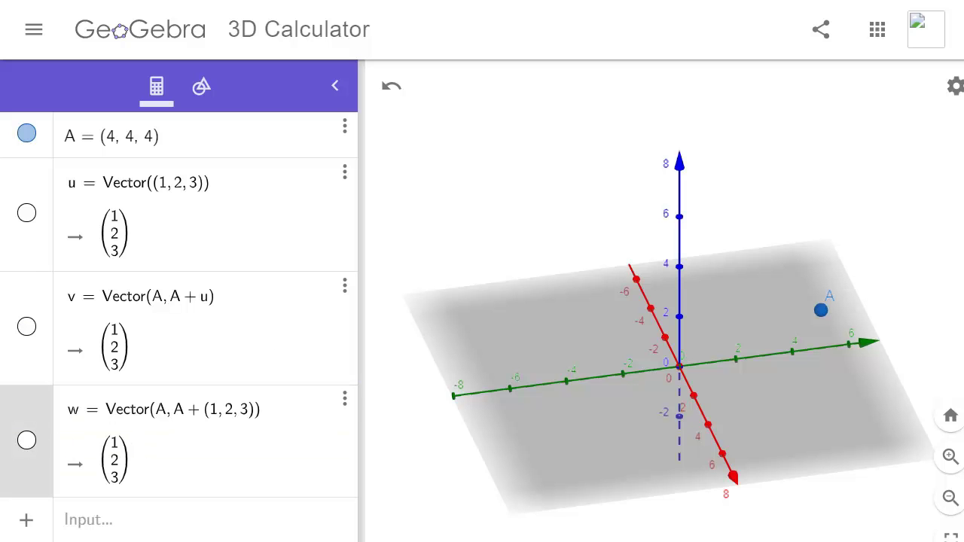
left_click(27, 440)
left_click(30, 442)
left_click(30, 442)
left_click(30, 442)
left_click(23, 333)
left_click(23, 333)
left_click(24, 333)
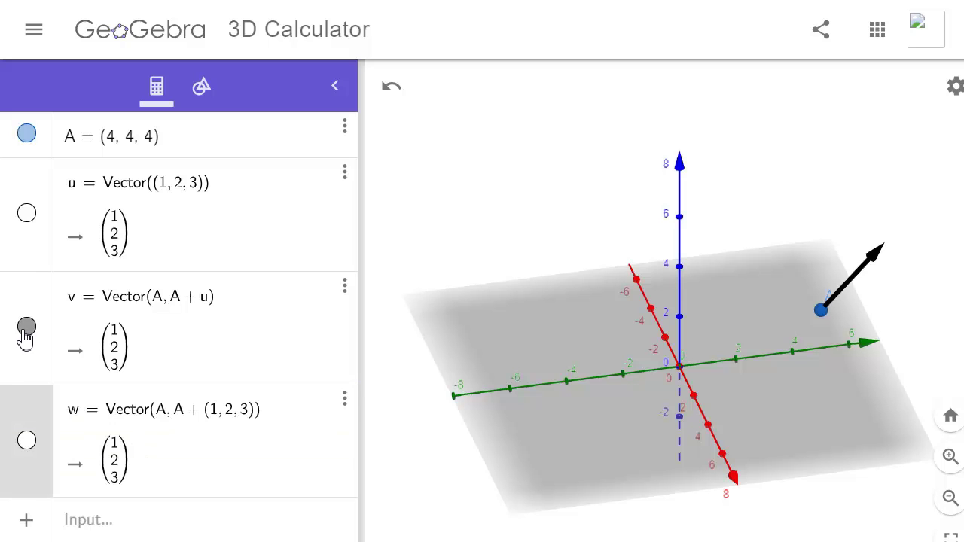